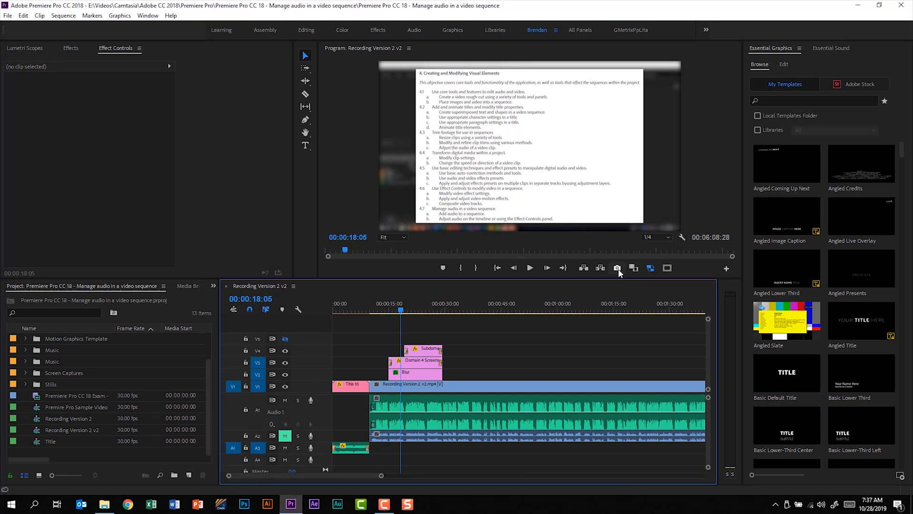
- Customize the Program Monitor's transport controls by moving the Export Frame button to the end of the row
{"action": "left_click", "coordinate": [726, 269]}
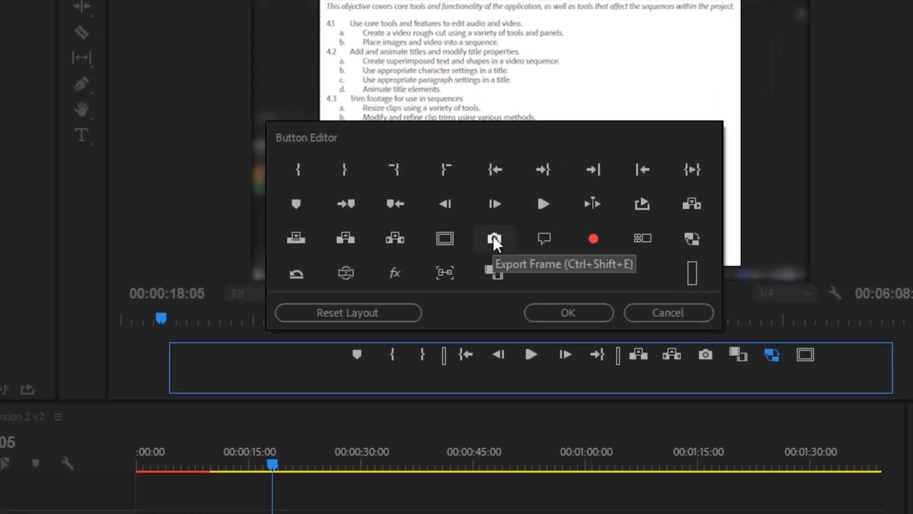
{"action": "left_click_drag", "start_coordinate": [492, 236], "coordinate": [826, 361]}
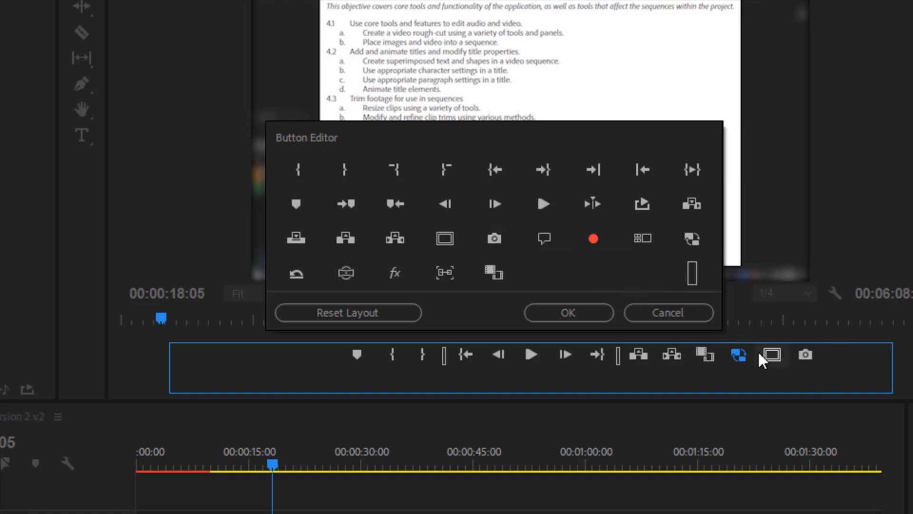
{"action": "left_click", "coordinate": [577, 312]}
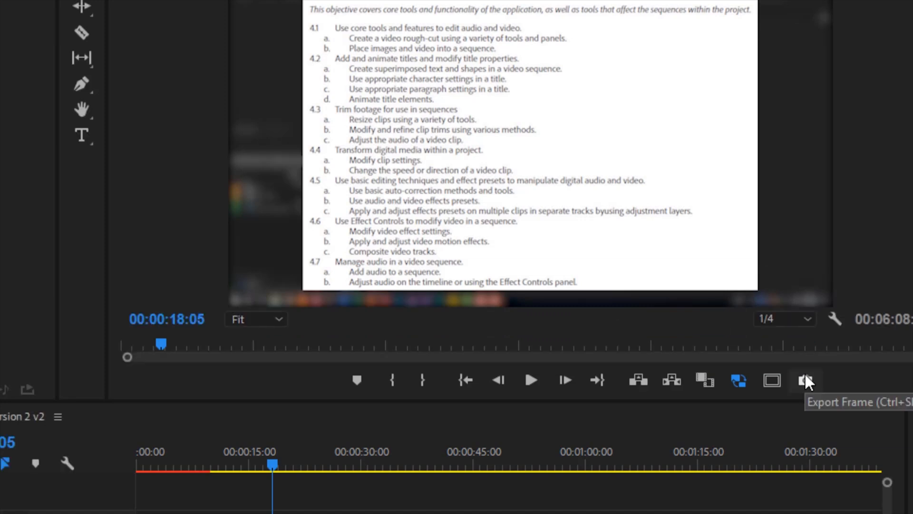
- Review the still-image formats available for exporting the current frame, and leave without exporting
{"action": "left_click", "coordinate": [805, 376]}
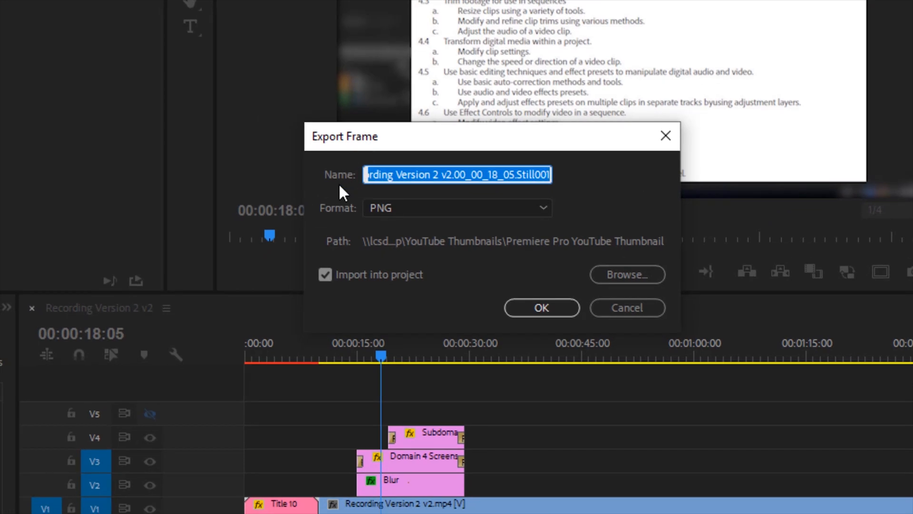
{"action": "left_click", "coordinate": [385, 212]}
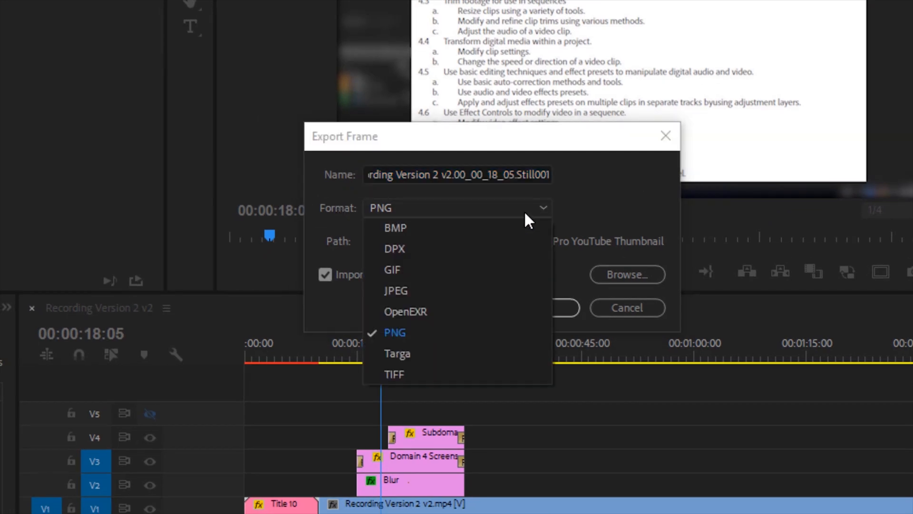
{"action": "left_click", "coordinate": [626, 198]}
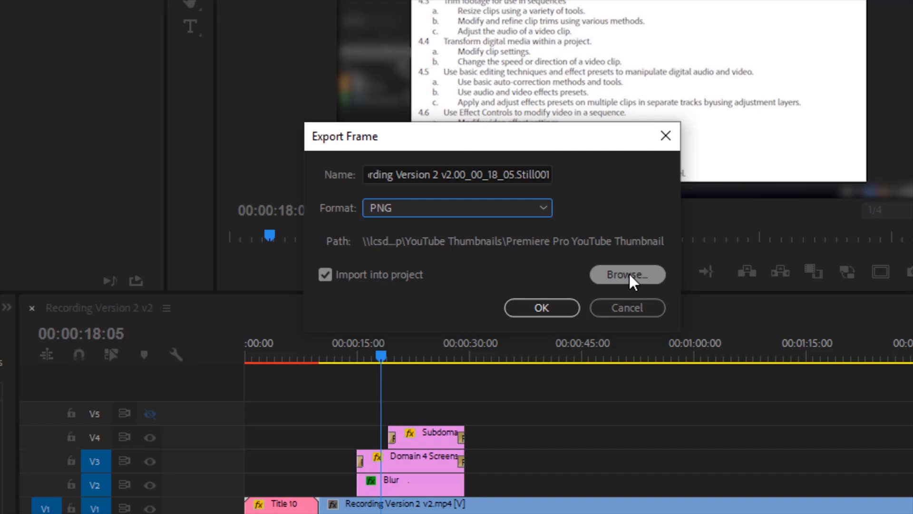
{"action": "left_click", "coordinate": [631, 310]}
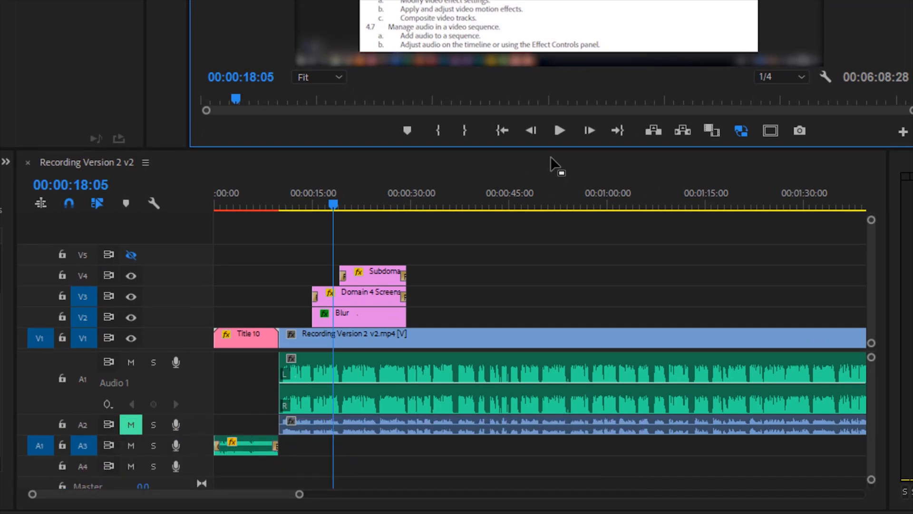
- Mark the sequence's In point at 00:00:10:00 and its Out point at the end of the Recording Version 2 v2.mp4 clip
{"action": "key", "text": "Up"}
{"action": "key", "text": "Up"}
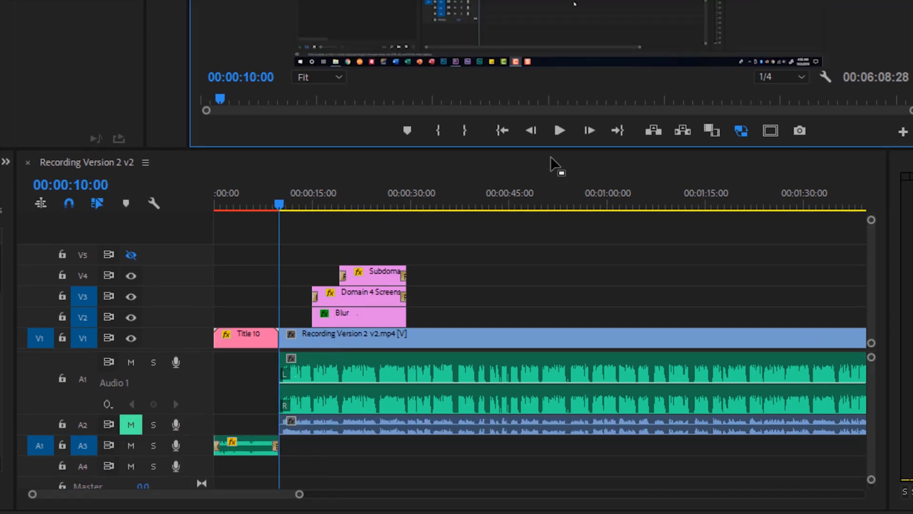
{"action": "key", "text": "i"}
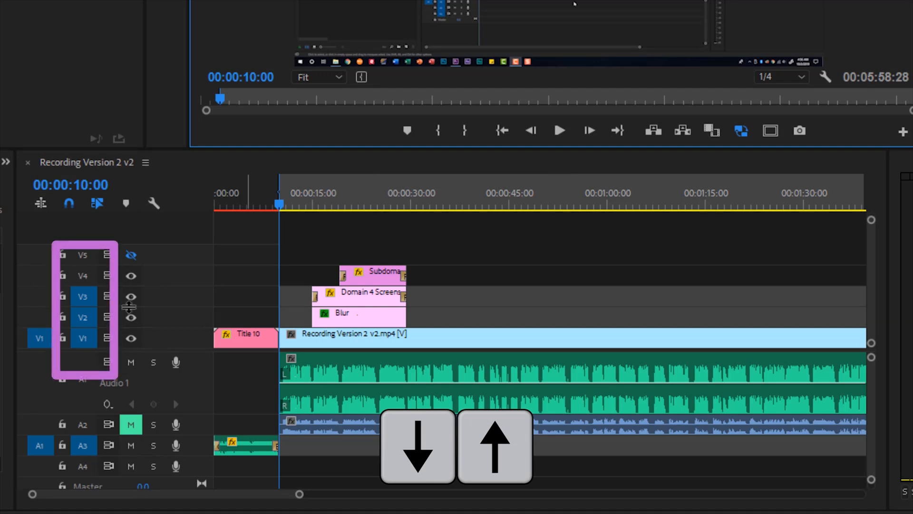
{"action": "key", "text": "Down"}
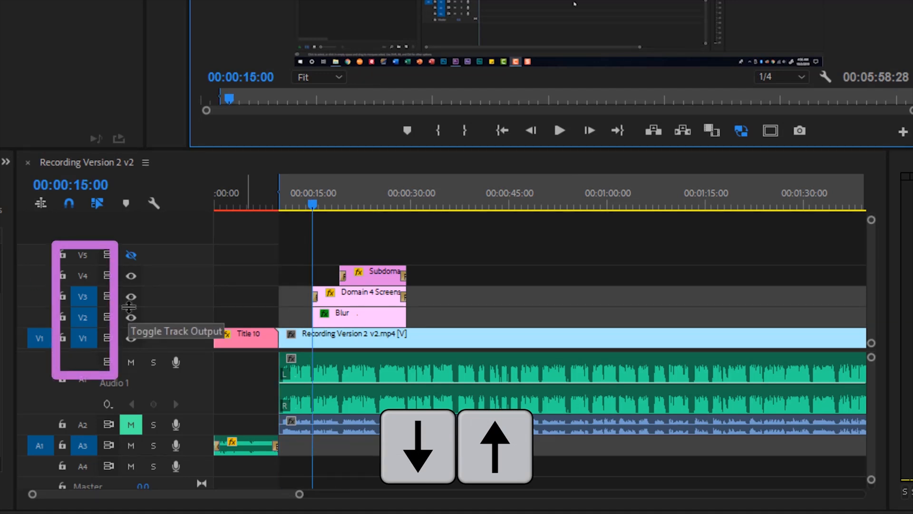
{"action": "key", "text": "Down"}
{"action": "key", "text": "Down"}
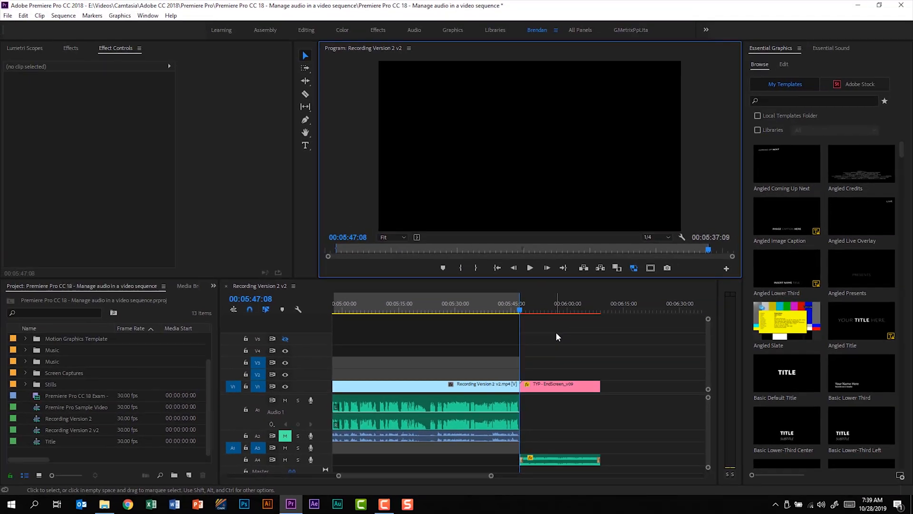
- Open the media export settings for the Recording Version 2 v2 sequence
{"action": "left_click", "coordinate": [7, 15]}
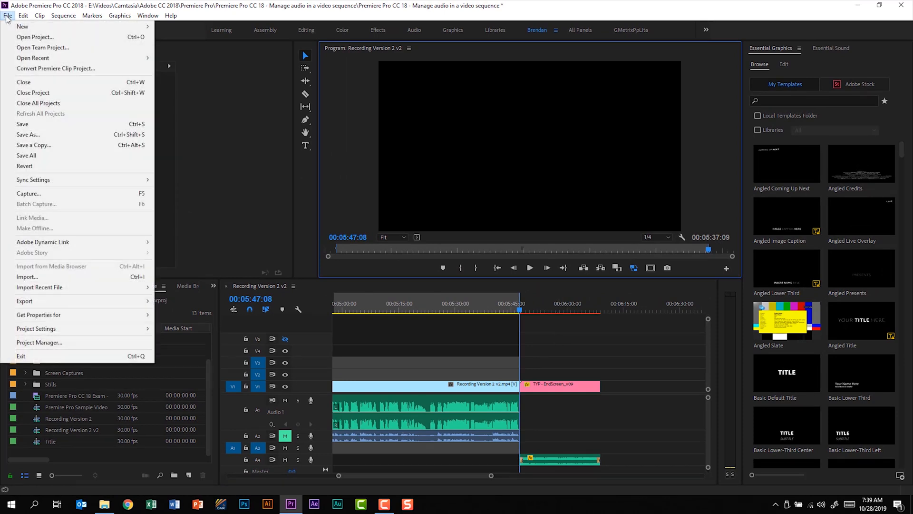
{"action": "mouse_move", "coordinate": [117, 301]}
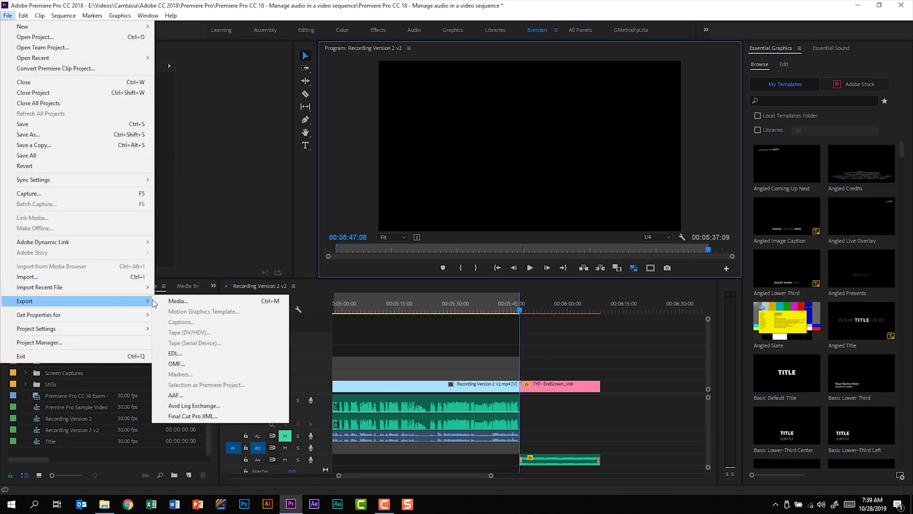
{"action": "left_click", "coordinate": [207, 301]}
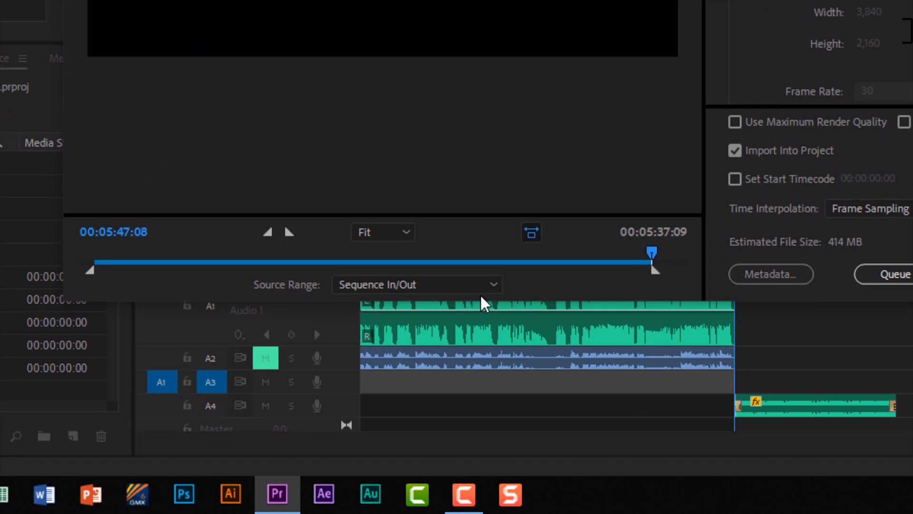
- Try the Entire Sequence range and a shortened custom range, and return the source range to Sequence In/Out
{"action": "left_click", "coordinate": [492, 285]}
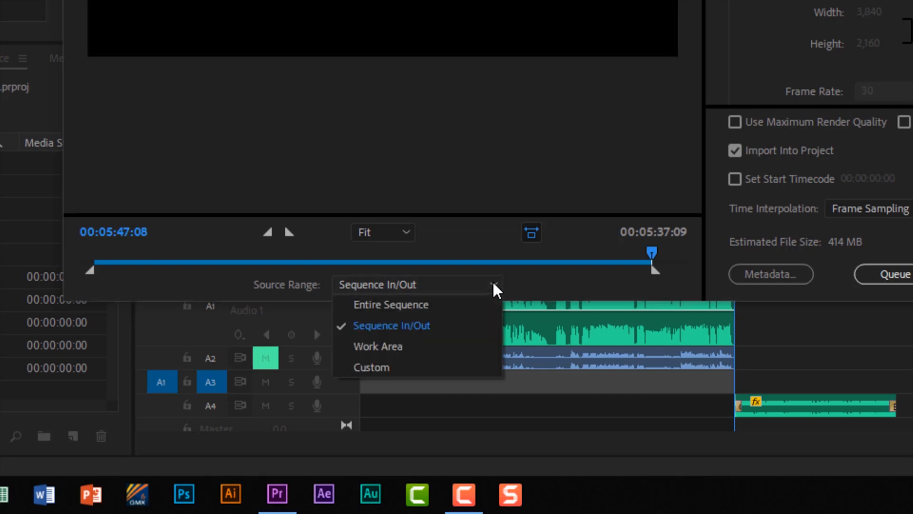
{"action": "left_click", "coordinate": [484, 306]}
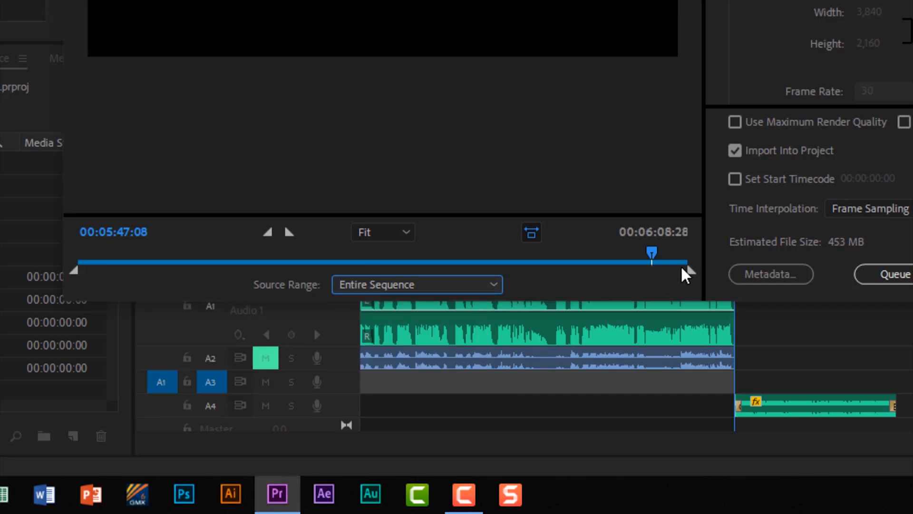
{"action": "left_click_drag", "start_coordinate": [690, 272], "coordinate": [465, 273]}
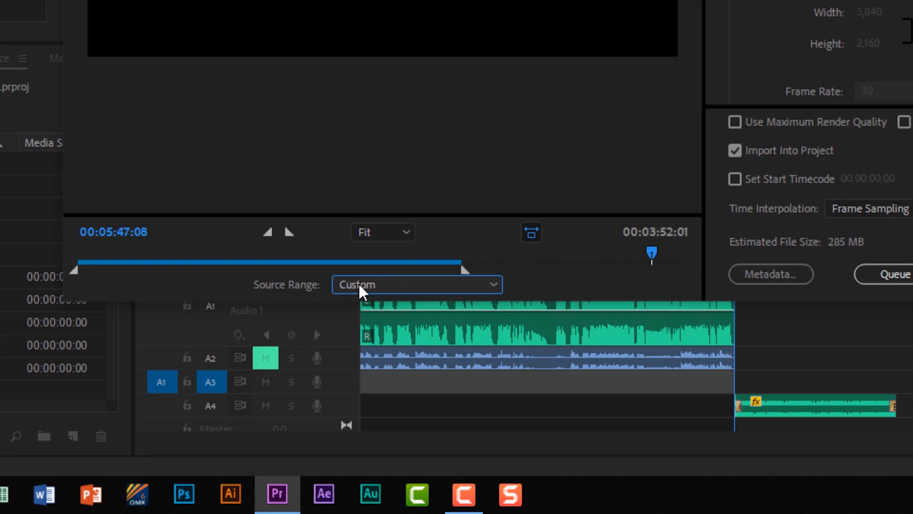
{"action": "left_click", "coordinate": [362, 290]}
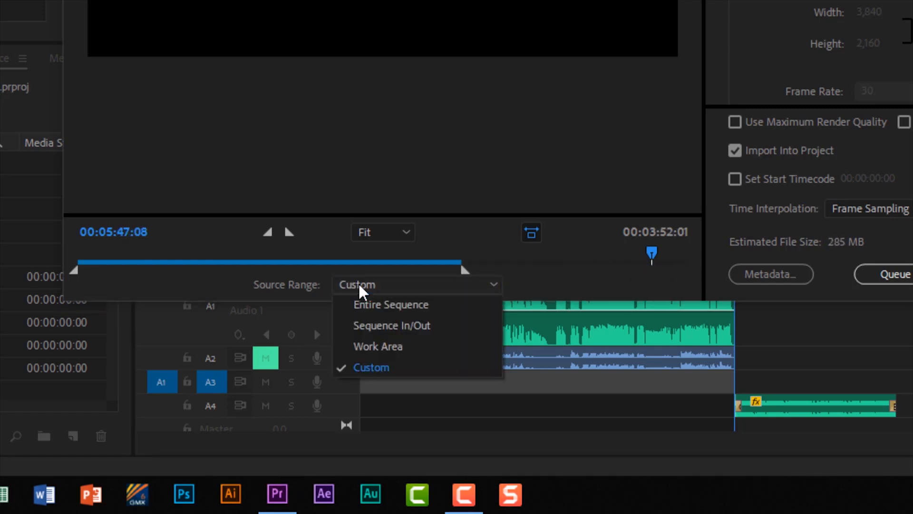
{"action": "left_click", "coordinate": [439, 327]}
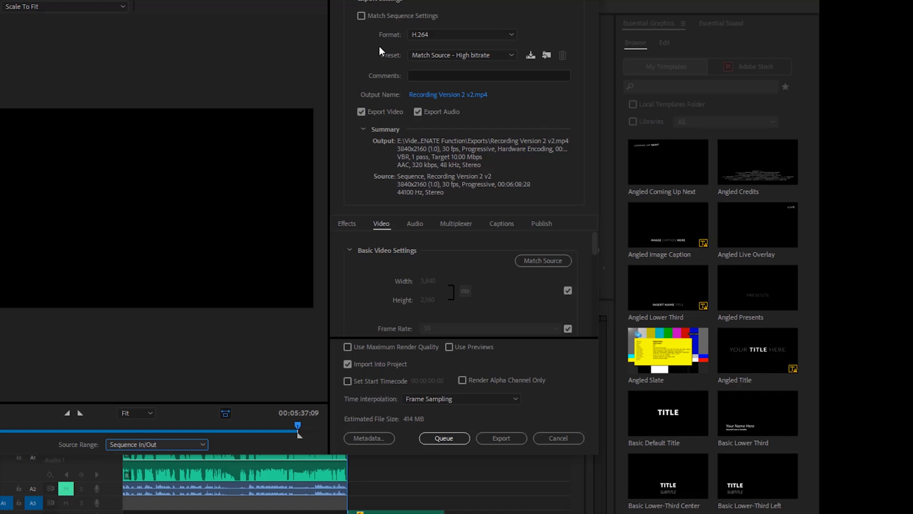
- Keep H.264 as the export format and choose the YouTube 1080p HD preset
{"action": "left_click", "coordinate": [464, 34]}
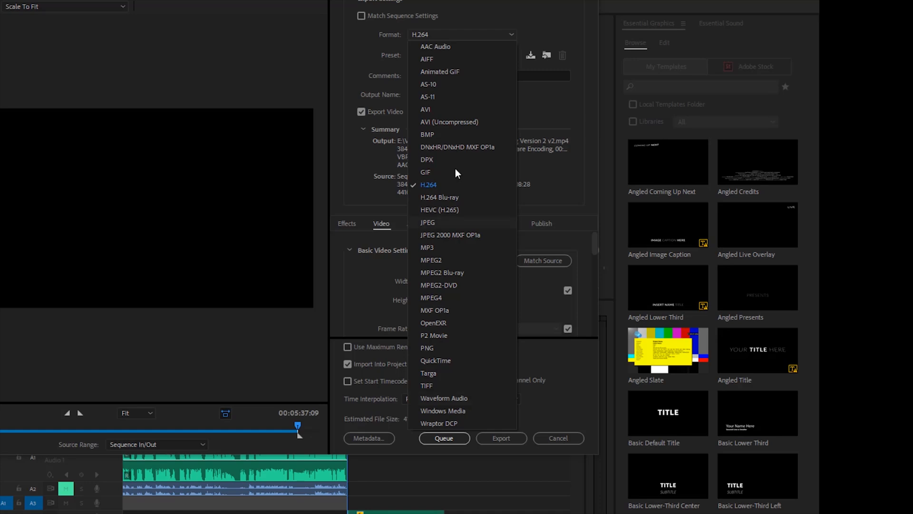
{"action": "left_click", "coordinate": [518, 4]}
{"action": "left_click", "coordinate": [470, 56]}
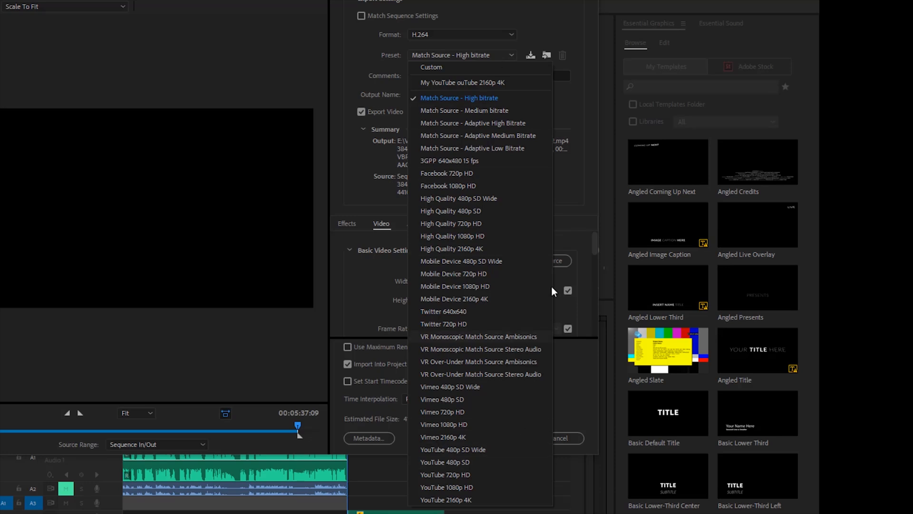
{"action": "left_click", "coordinate": [495, 488]}
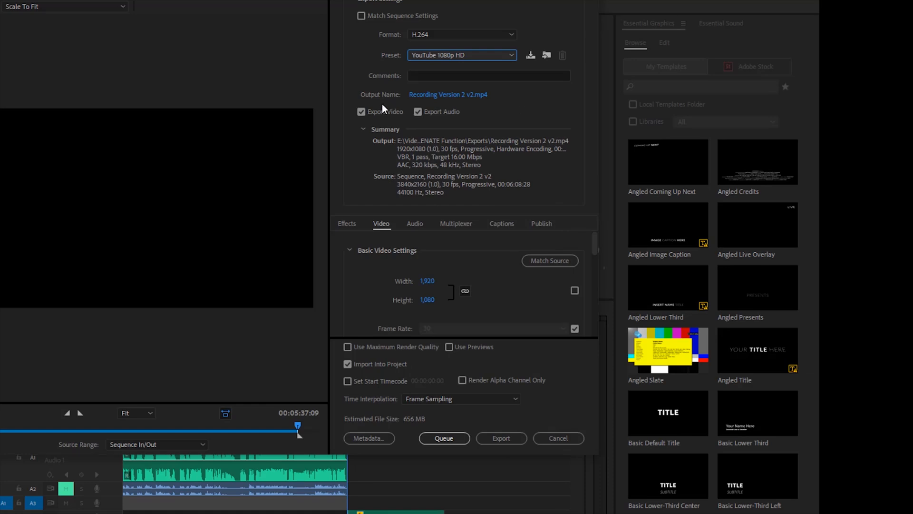
- Check the output location and the audio and publishing settings, and send the export to the Adobe Media Encoder queue
{"action": "left_click", "coordinate": [464, 95]}
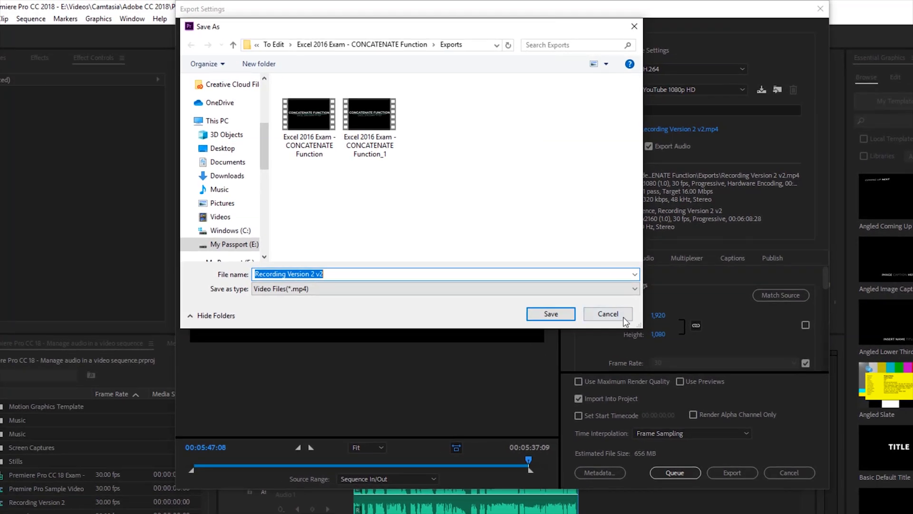
{"action": "left_click", "coordinate": [622, 317]}
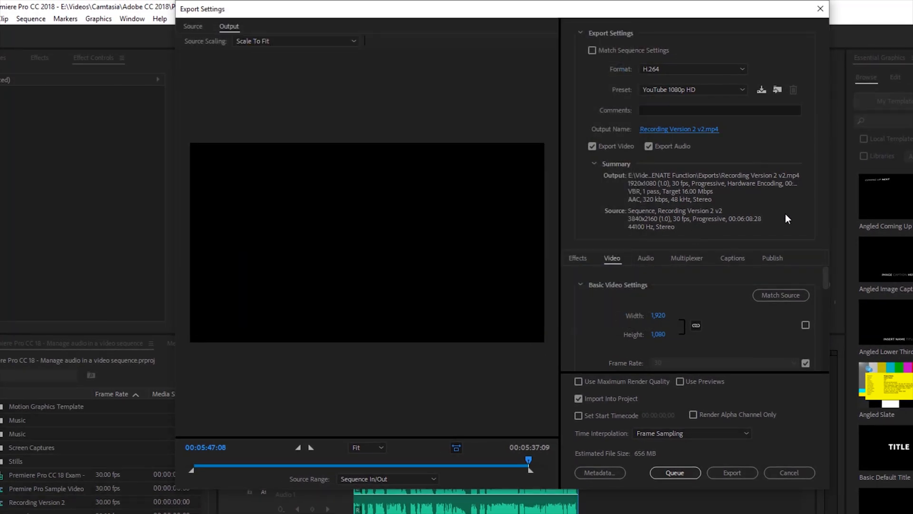
{"action": "left_click", "coordinate": [647, 259]}
{"action": "left_click", "coordinate": [772, 258]}
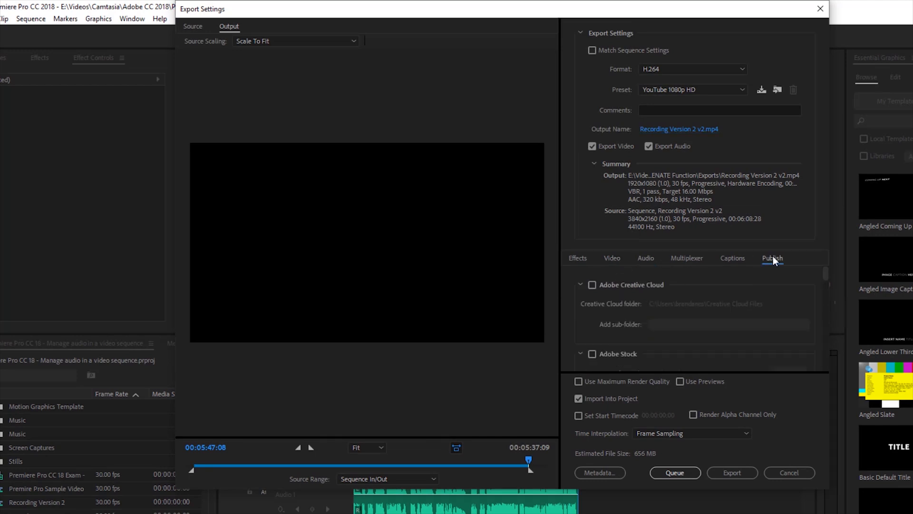
{"action": "mouse_move", "coordinate": [829, 274]}
{"action": "left_mouse_down"}
{"action": "mouse_move", "coordinate": [821, 350]}
{"action": "mouse_move", "coordinate": [820, 269]}
{"action": "left_mouse_up"}
{"action": "left_click", "coordinate": [679, 473]}
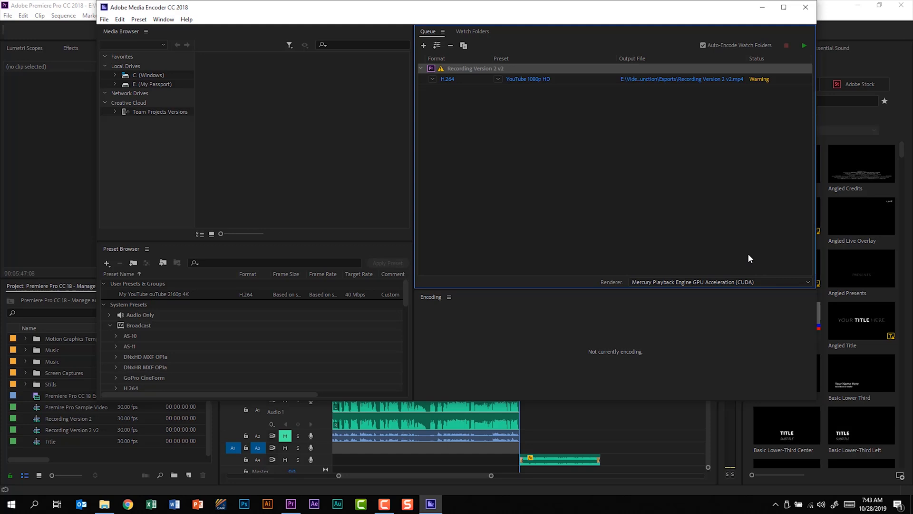
- Check the queued export's output location without changing it, and switch its preset to YouTube 720p HD
{"action": "left_click", "coordinate": [666, 80]}
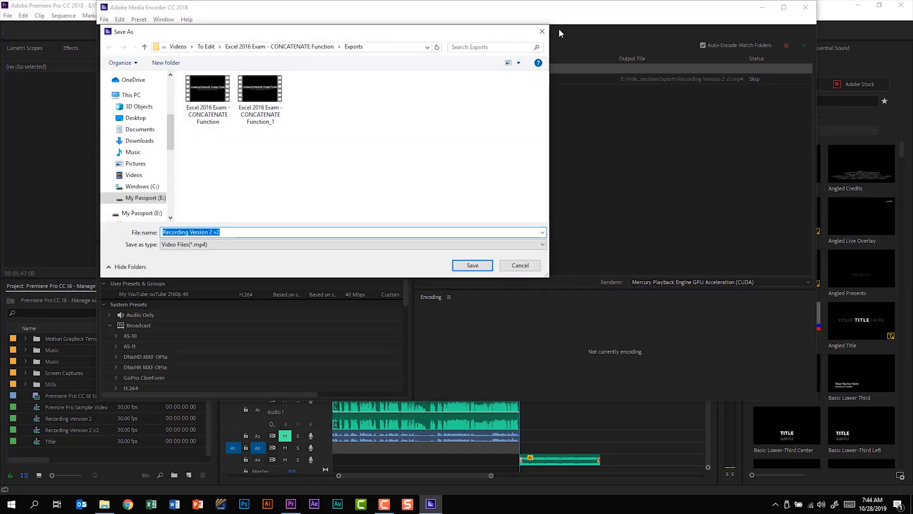
{"action": "left_click", "coordinate": [542, 32]}
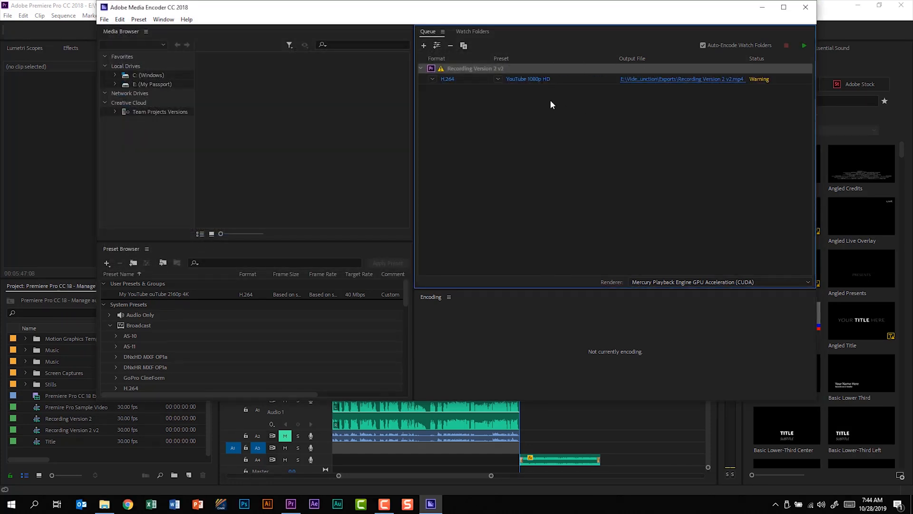
{"action": "left_click", "coordinate": [535, 79]}
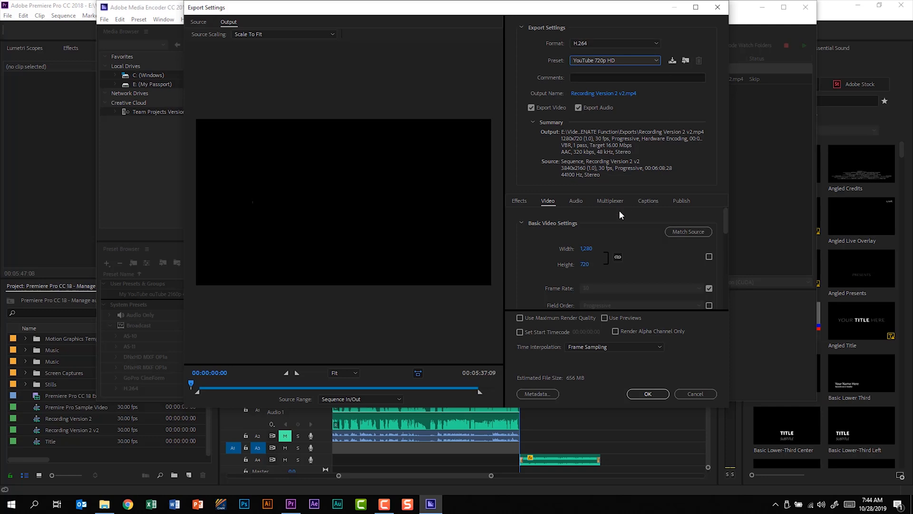
{"action": "left_click", "coordinate": [637, 61]}
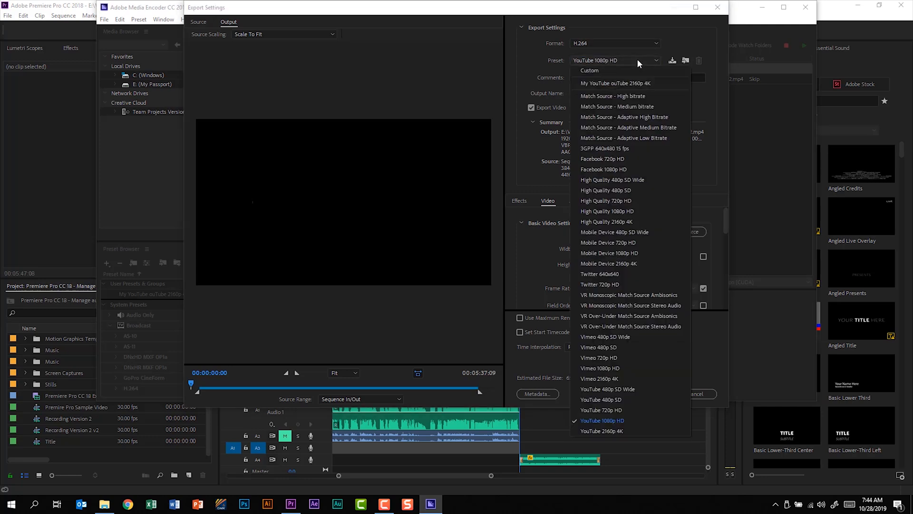
{"action": "left_click", "coordinate": [633, 409]}
{"action": "left_click", "coordinate": [657, 396]}
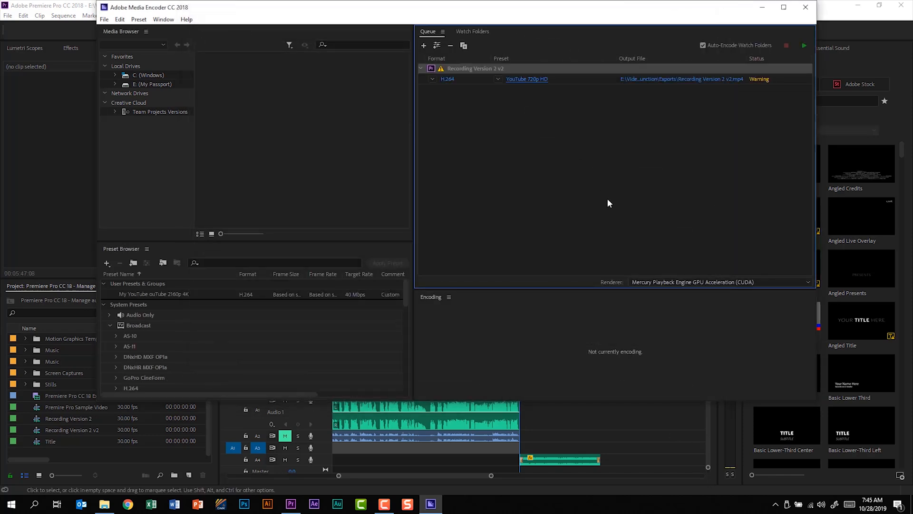
- Keep Mercury Playback Engine GPU Acceleration (CUDA) as the renderer and start the encoding queue
{"action": "left_click", "coordinate": [776, 282]}
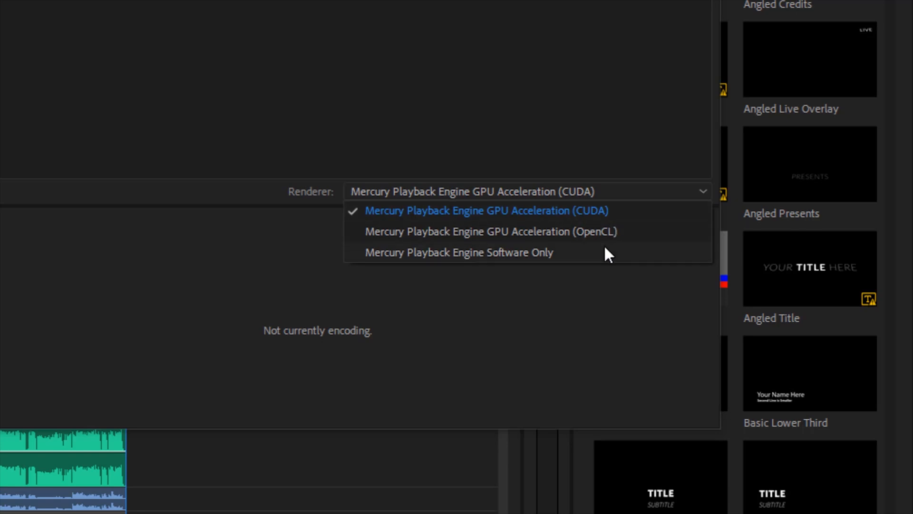
{"action": "left_click", "coordinate": [603, 210]}
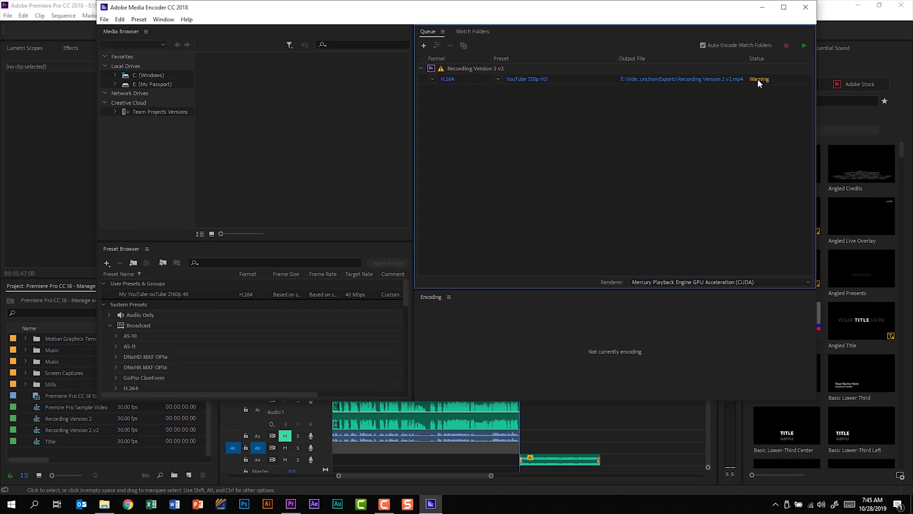
{"action": "mouse_move", "coordinate": [757, 79]}
{"action": "left_click", "coordinate": [806, 44]}
- Return to Premiere Pro and include Premire Pro Sample Video, Recording Version 2 and Title alongside the already selected sequence in the Project Manager
{"action": "left_click", "coordinate": [765, 8]}
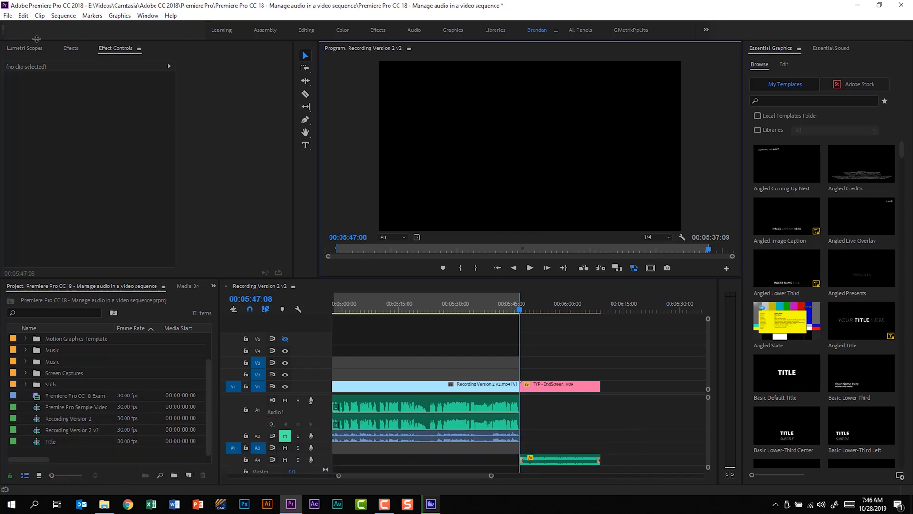
{"action": "left_click", "coordinate": [8, 15]}
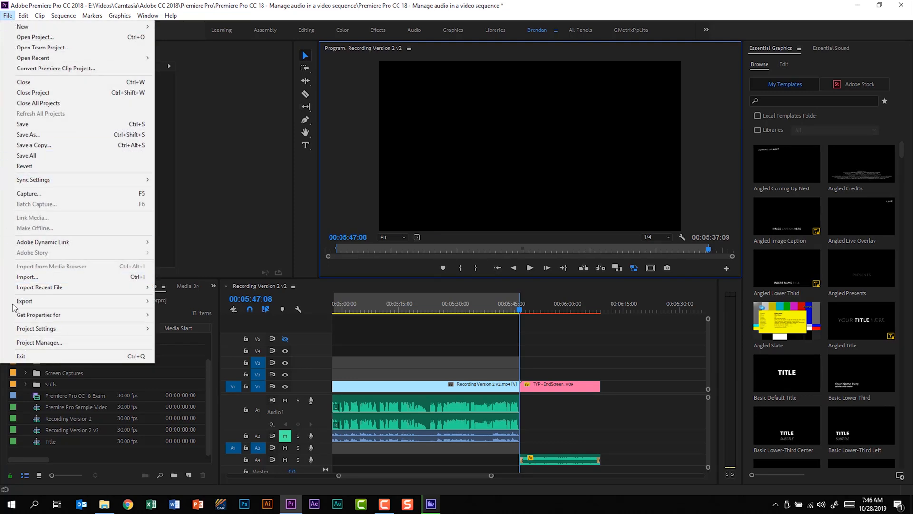
{"action": "left_click", "coordinate": [82, 343]}
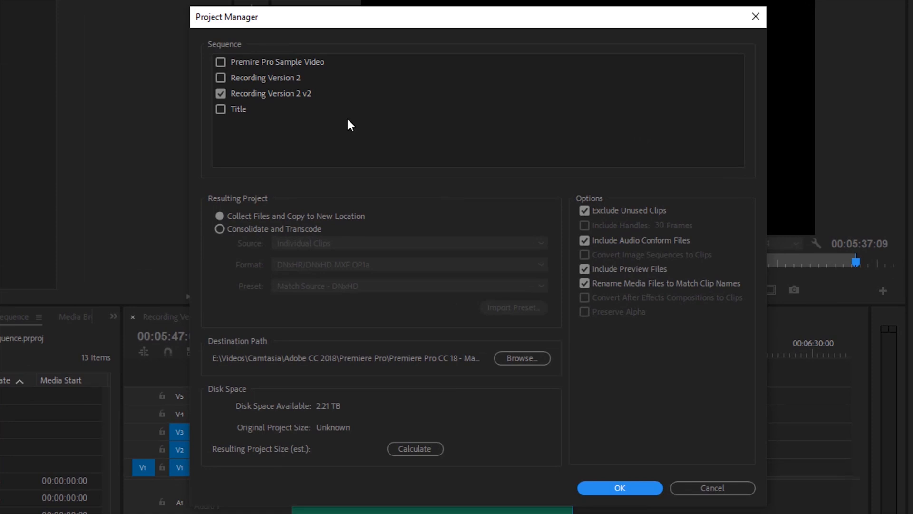
{"action": "left_click", "coordinate": [220, 61]}
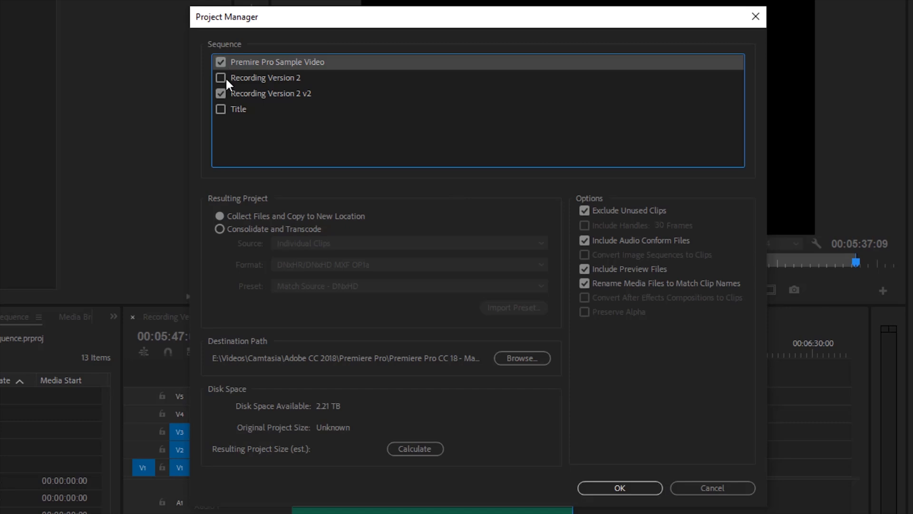
{"action": "left_click", "coordinate": [220, 77]}
{"action": "left_click", "coordinate": [221, 109]}
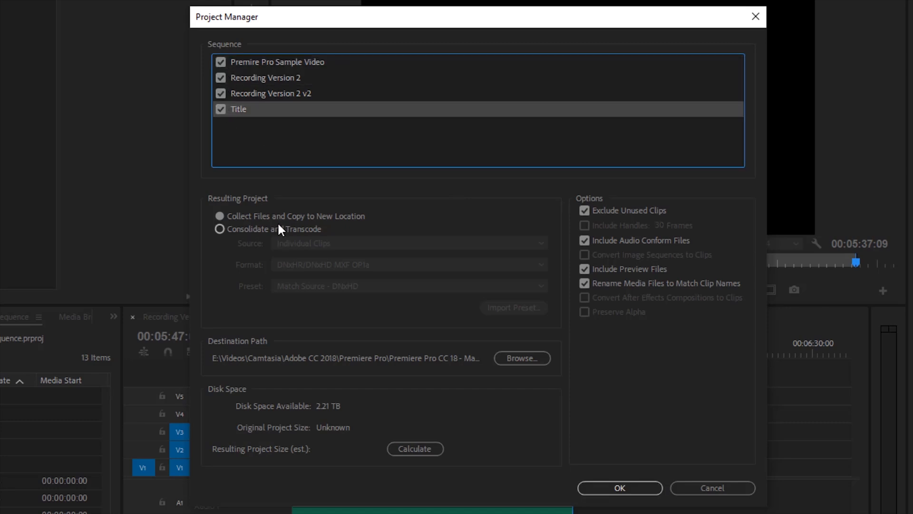
- Try Consolidate and Transcode with Sequence as the source and QuickTime as the format, review the available presets, and cancel the Project Manager
{"action": "left_click", "coordinate": [217, 231]}
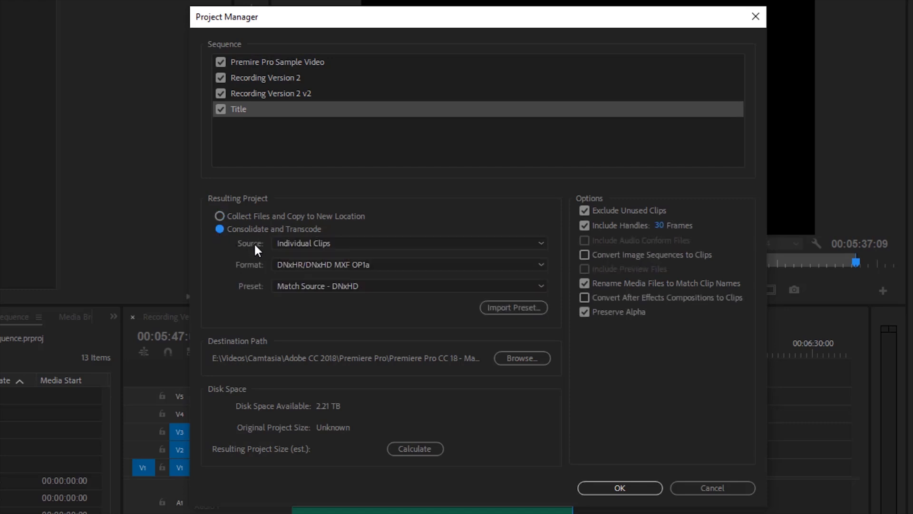
{"action": "left_click", "coordinate": [447, 242]}
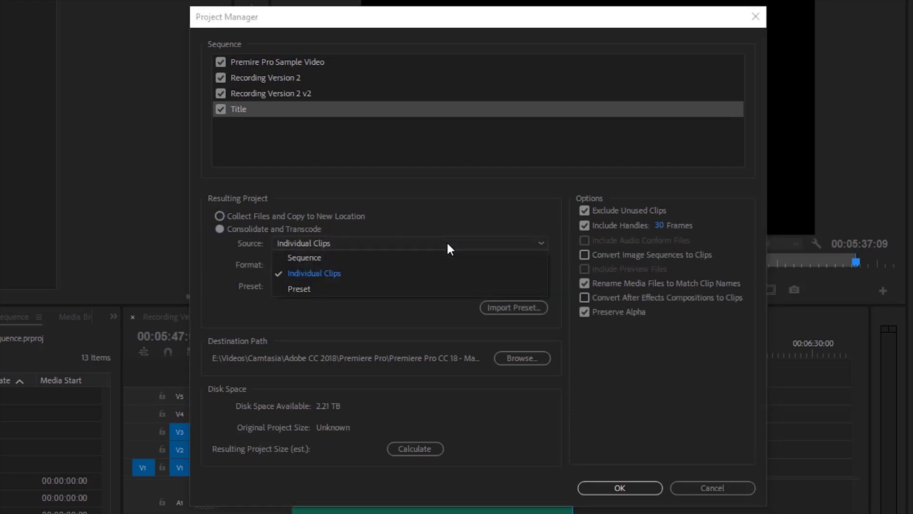
{"action": "left_click", "coordinate": [385, 255]}
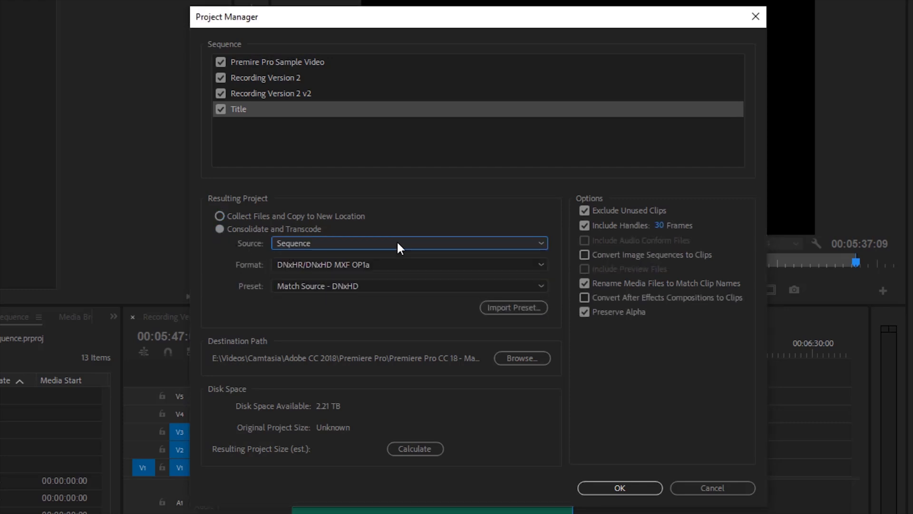
{"action": "left_click", "coordinate": [392, 267]}
{"action": "left_click", "coordinate": [365, 309]}
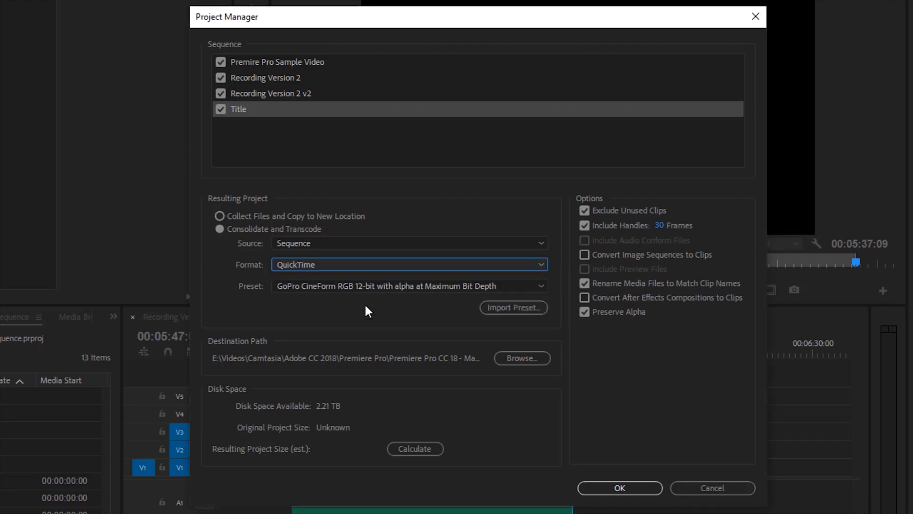
{"action": "left_click", "coordinate": [347, 287]}
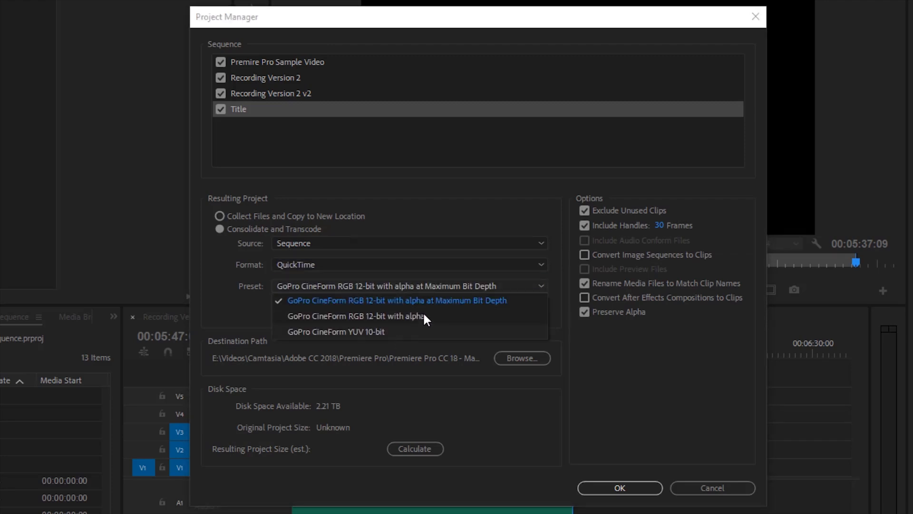
{"action": "left_click", "coordinate": [464, 220]}
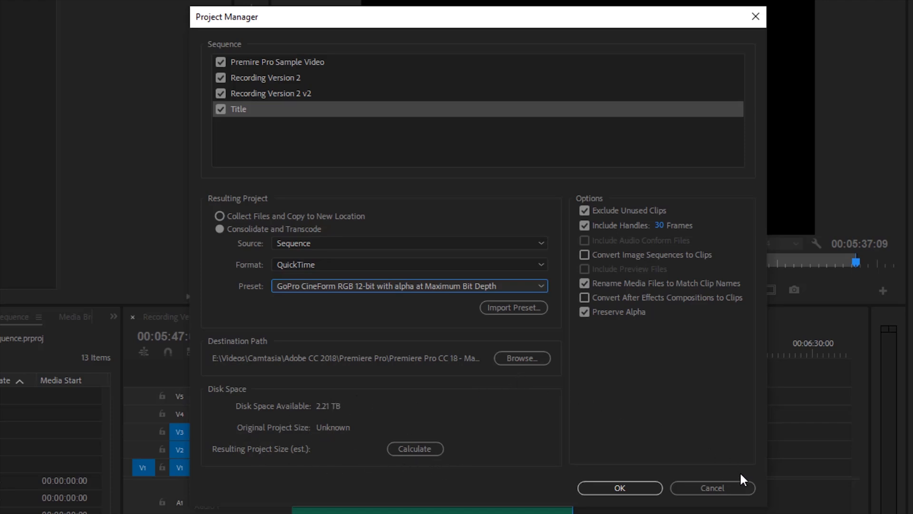
{"action": "left_click", "coordinate": [731, 483]}
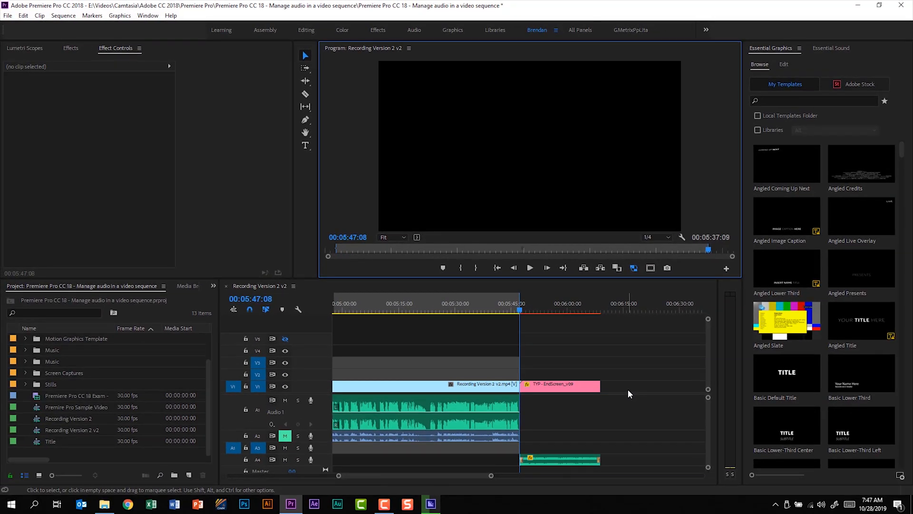
- Switch to Adobe Media Encoder to check the progress of the queued export, and return to Premiere Pro
{"action": "left_click", "coordinate": [430, 504]}
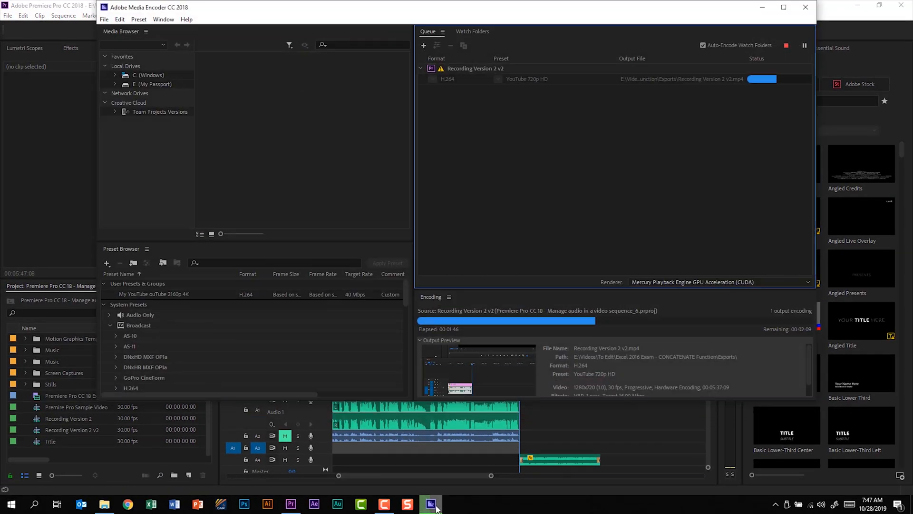
{"action": "left_click", "coordinate": [764, 8]}
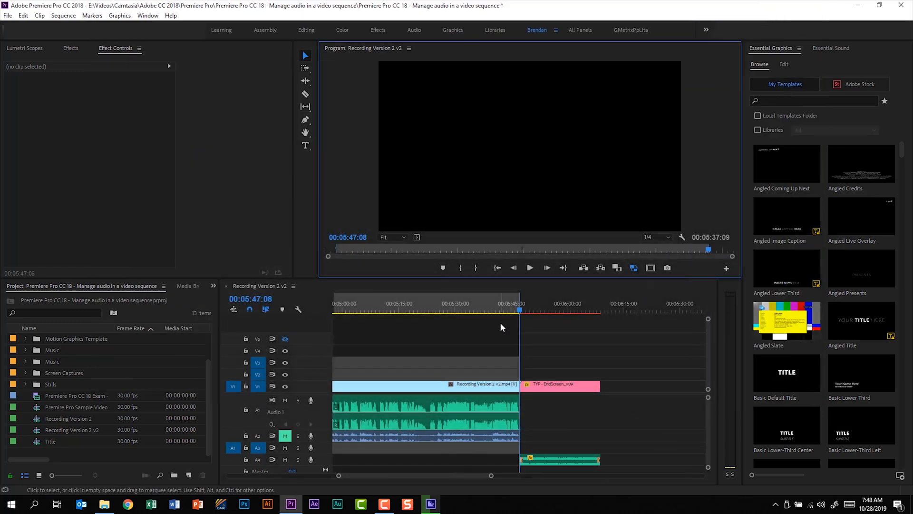